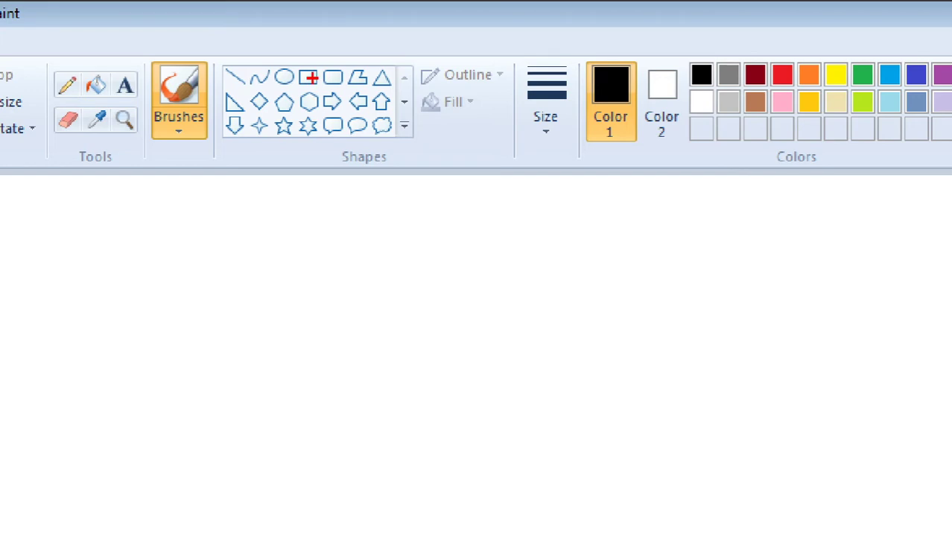
# Draw a black rectangle about 206 × 142 px on the blank canvas and enclose it in a rectangular selection
pyautogui.click(308, 77)
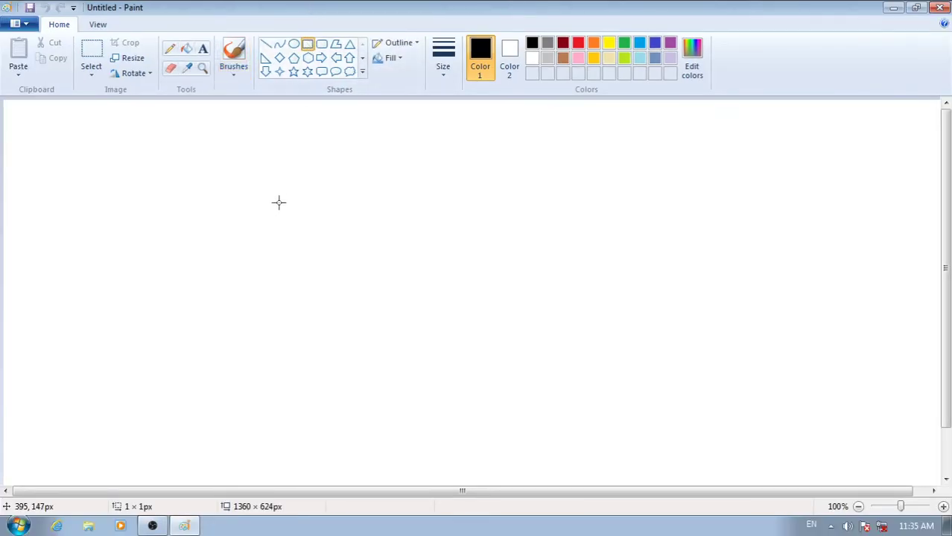
pyautogui.moveTo(278, 201); pyautogui.dragTo(421, 300)
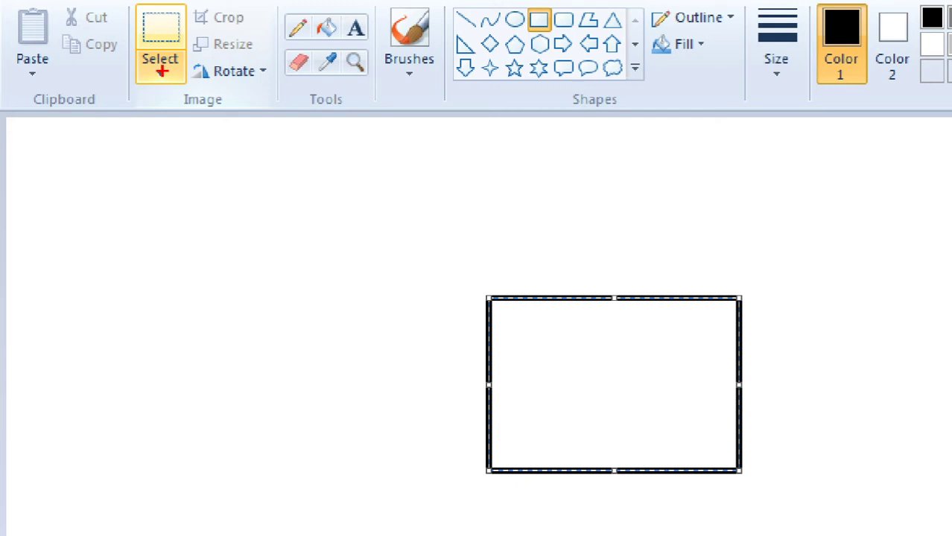
pyautogui.click(159, 76)
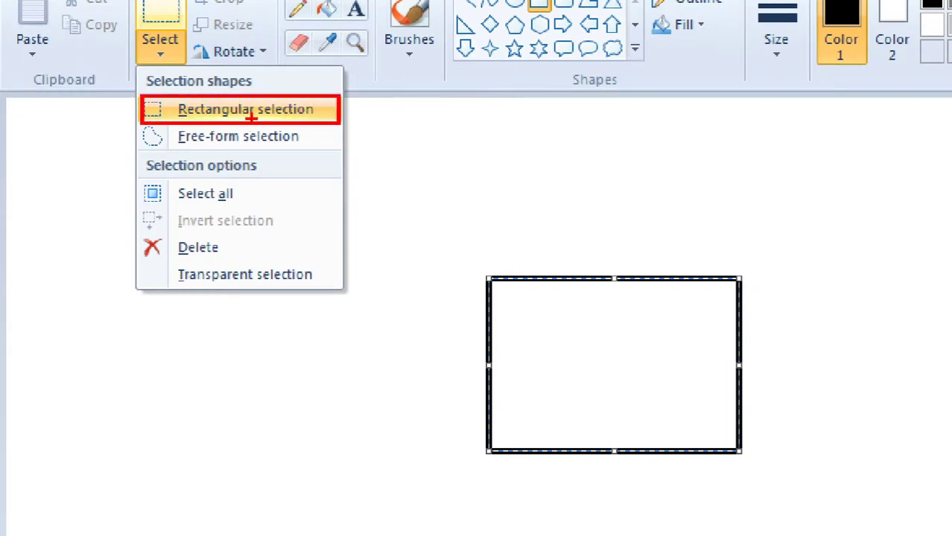
pyautogui.click(159, 49)
pyautogui.click(175, 106)
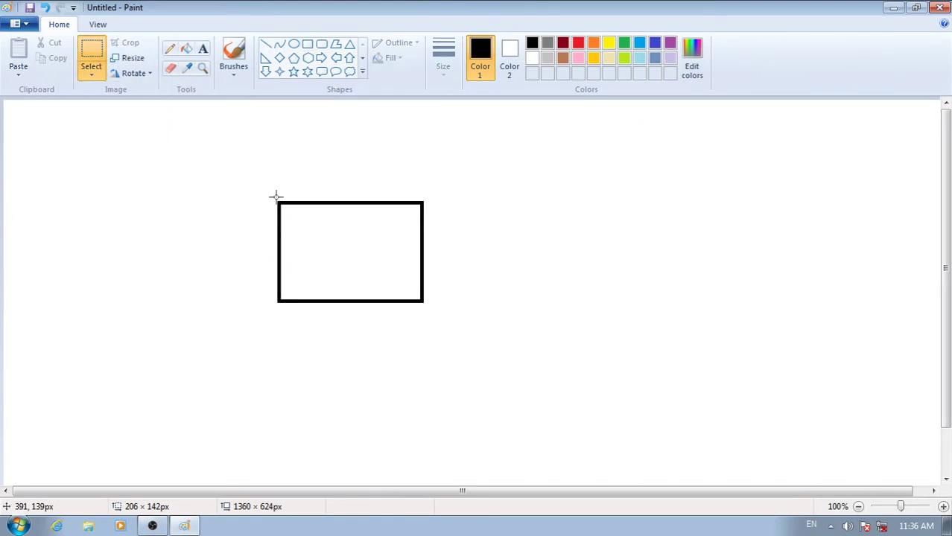
pyautogui.moveTo(276, 196); pyautogui.dragTo(426, 305)
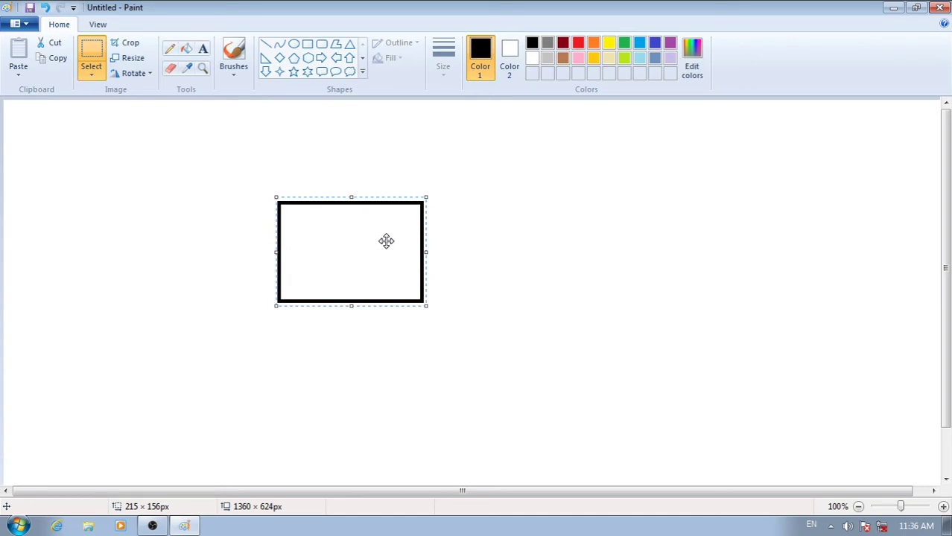
# Cut the selected rectangle, paste it back and place it near the middle of the canvas
pyautogui.click(51, 42)
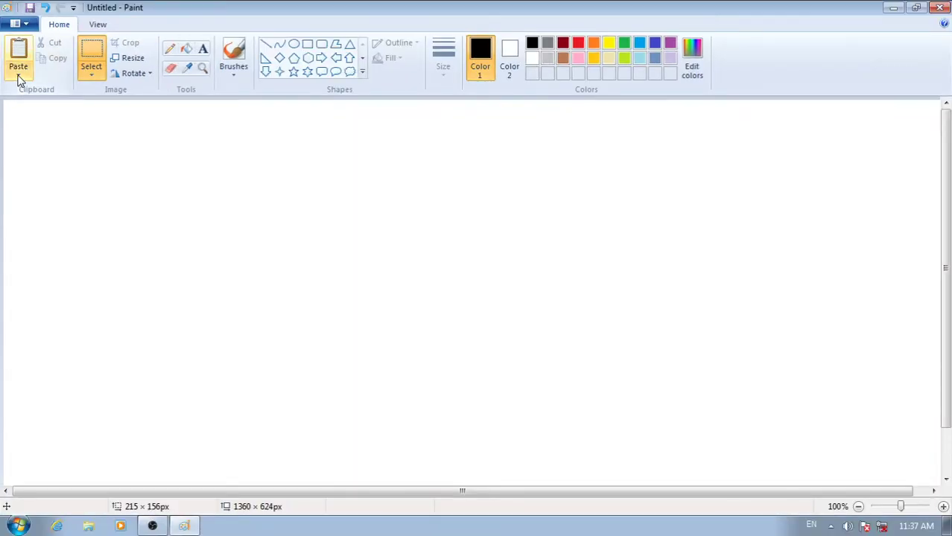
pyautogui.click(18, 76)
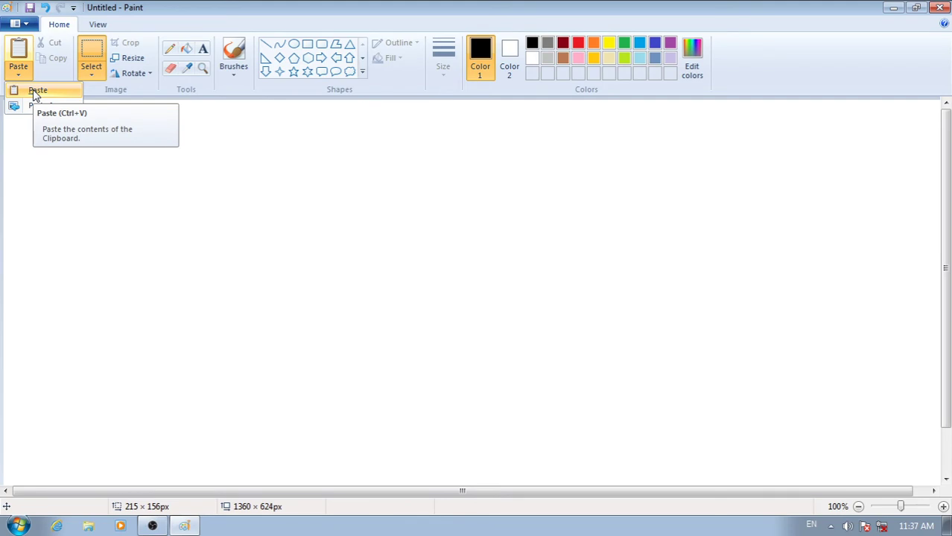
pyautogui.click(34, 92)
pyautogui.moveTo(96, 169); pyautogui.dragTo(425, 309)
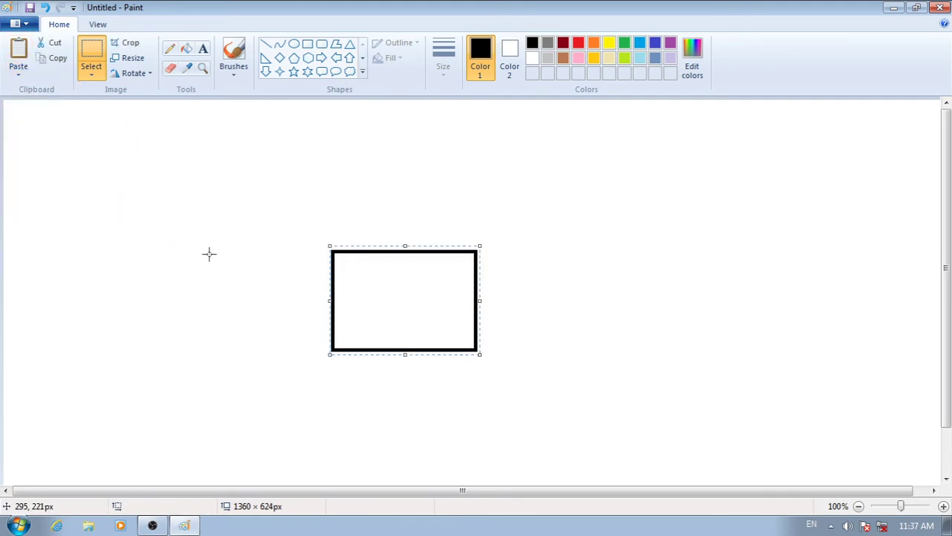
# Copy the selected rectangle and place the pasted duplicate just to the right of the original
pyautogui.click(63, 61)
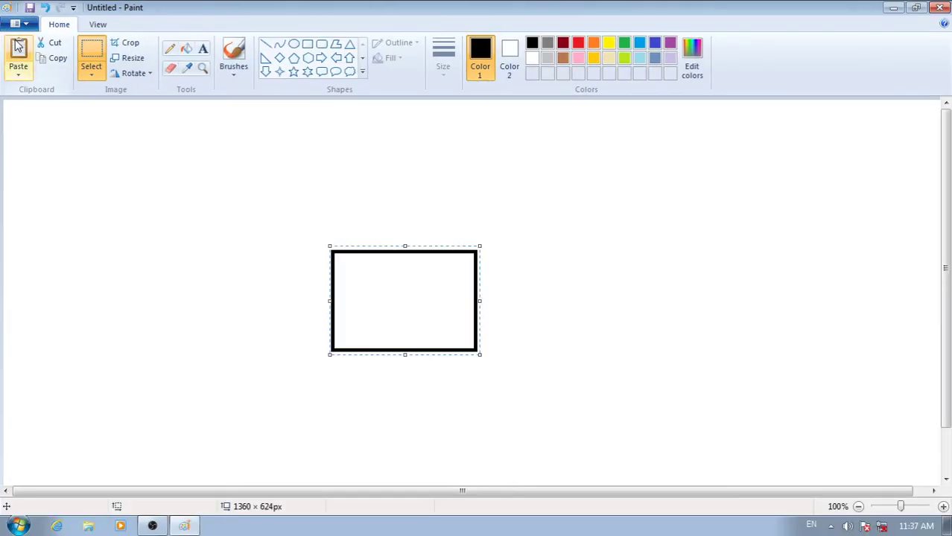
pyautogui.click(18, 46)
pyautogui.moveTo(112, 139); pyautogui.dragTo(602, 293)
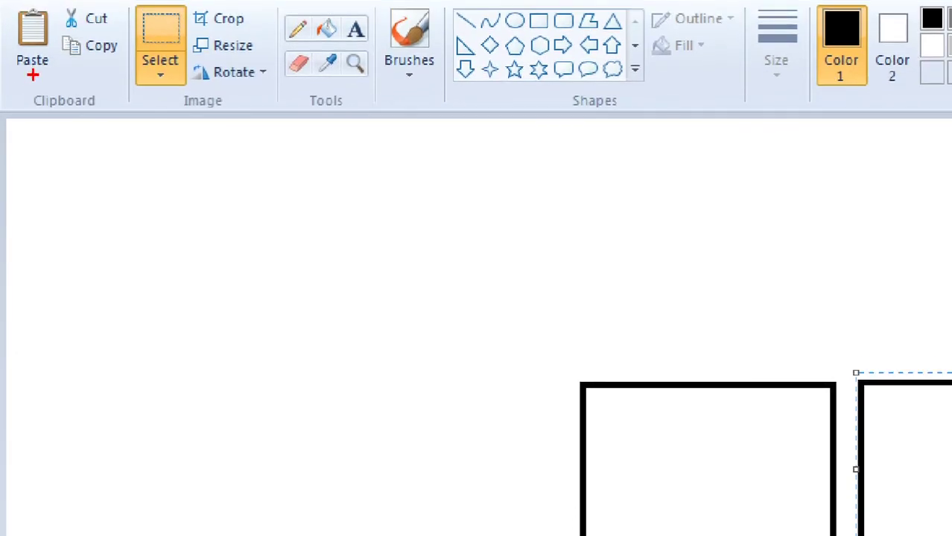
# Paste another copy of the rectangle and place it at the left end of the row
pyautogui.click(32, 73)
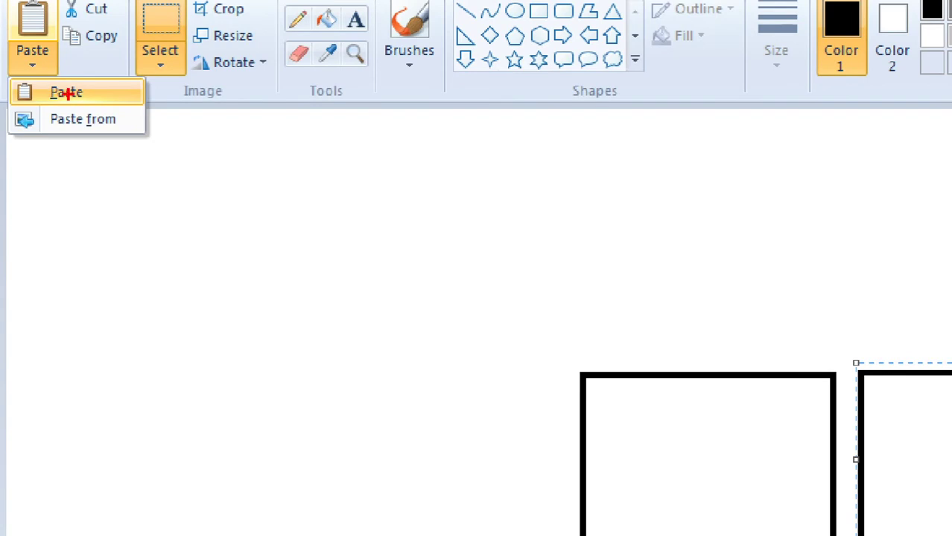
pyautogui.click(66, 92)
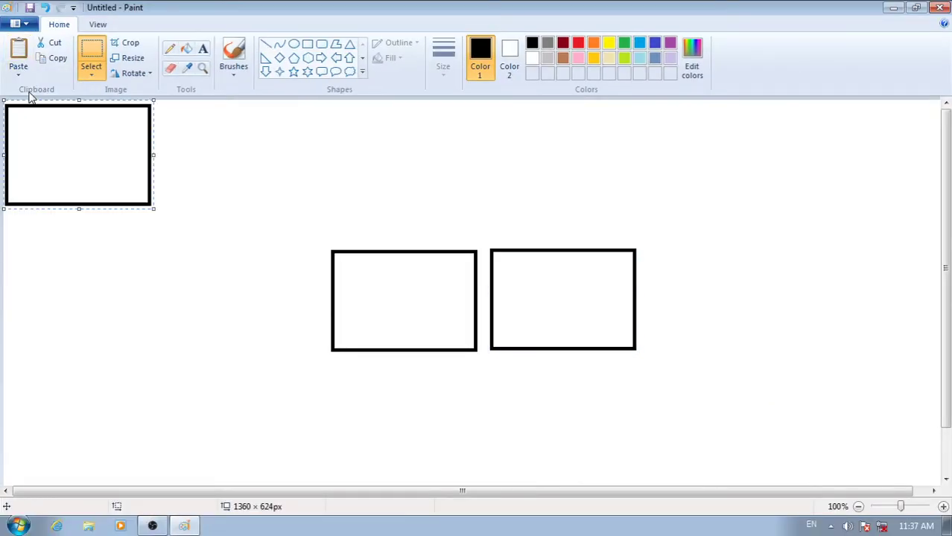
pyautogui.moveTo(40, 134); pyautogui.dragTo(208, 281)
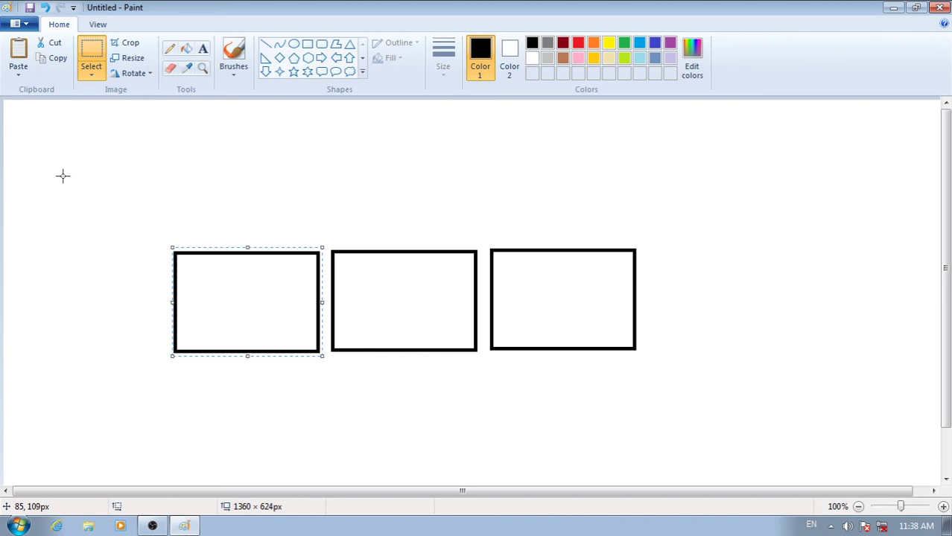
# Paste two more rectangle copies, one at the right end of the row and one beneath the leftmost rectangle
pyautogui.hotkey('ctrl', 'v')
pyautogui.moveTo(62, 166); pyautogui.dragTo(702, 308)
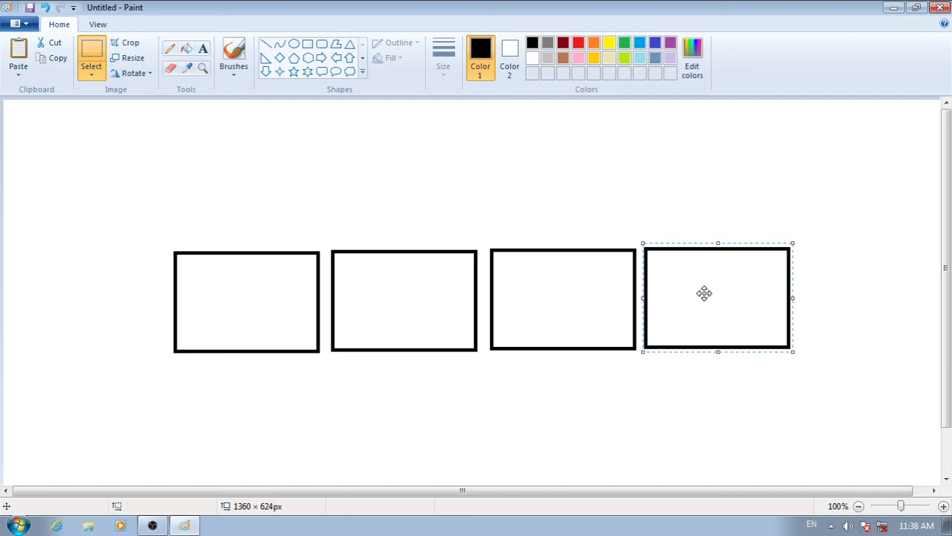
pyautogui.hotkey('ctrl', 'v')
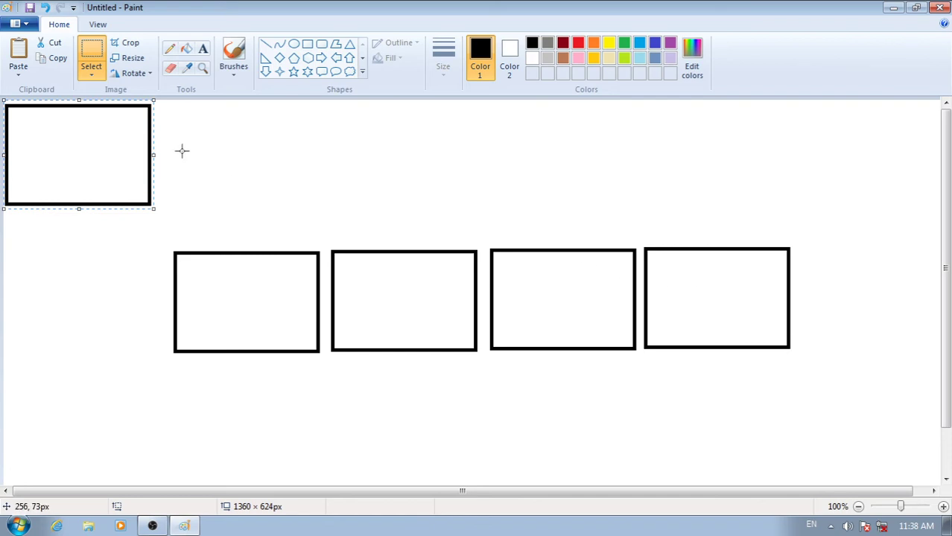
pyautogui.moveTo(68, 131); pyautogui.dragTo(238, 386)
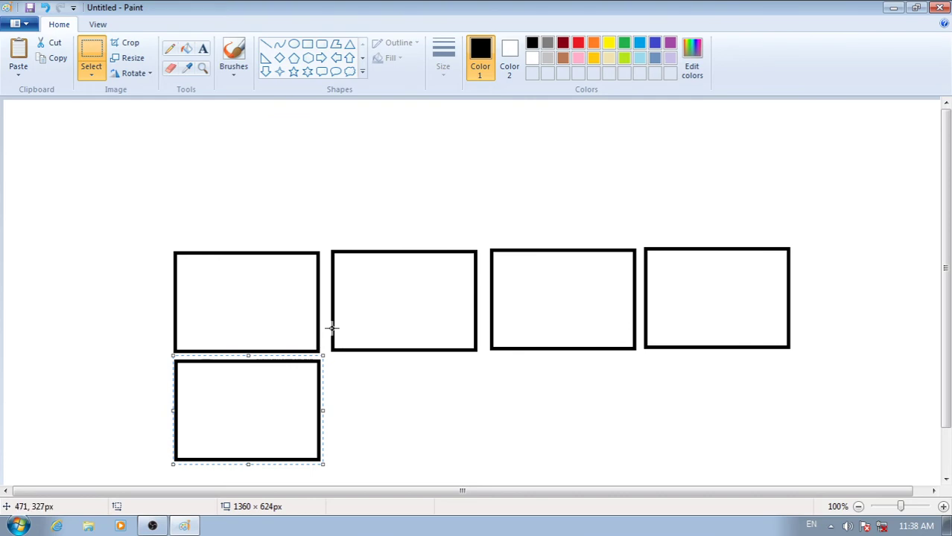
pyautogui.scroll(-2, 335, 320)
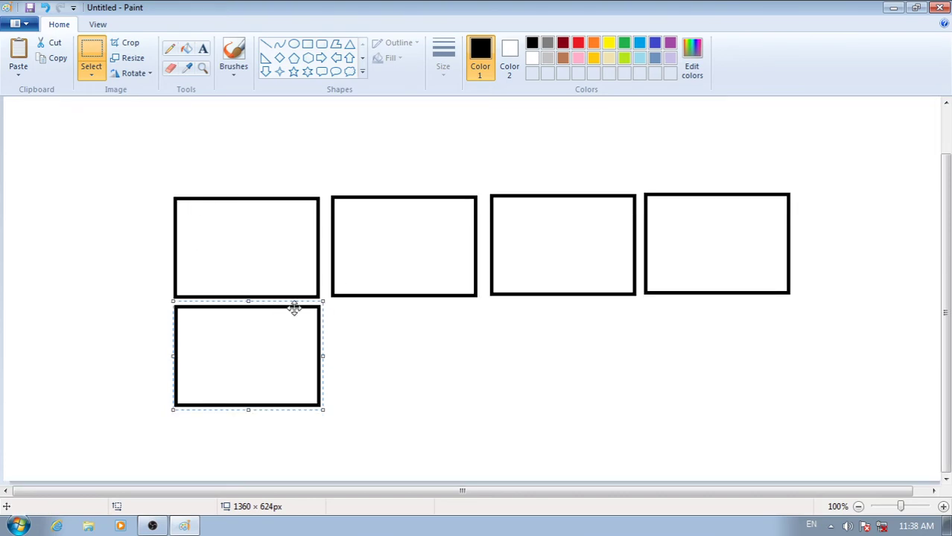
pyautogui.scroll(2, 373, 329)
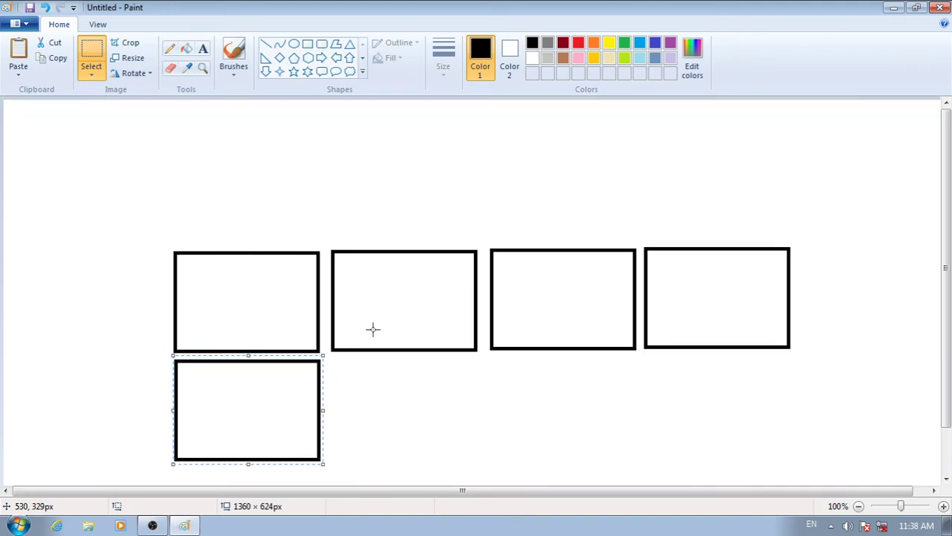
# Undo all the pasted rectangles until the canvas is blank
pyautogui.hotkey('ctrl', 'z')
pyautogui.hotkey('ctrl', 'z')
pyautogui.hotkey('ctrl', 'z')
pyautogui.hotkey('ctrl', 'z')
pyautogui.hotkey('ctrl', 'z')
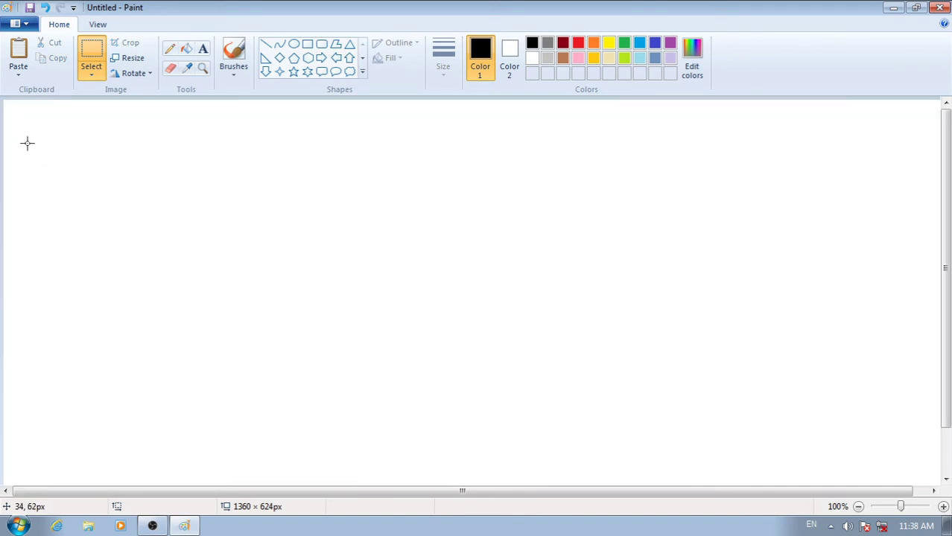
pyautogui.click(19, 74)
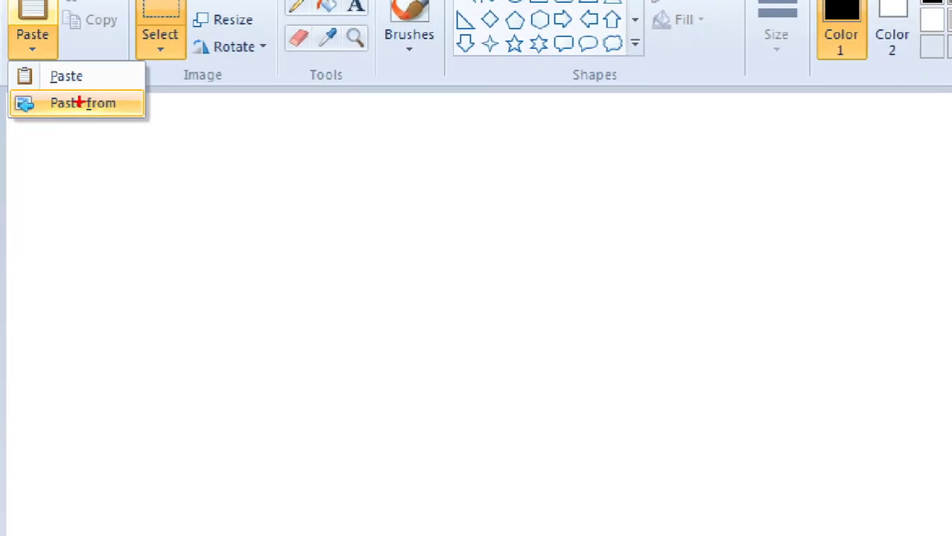
pyautogui.click(36, 44)
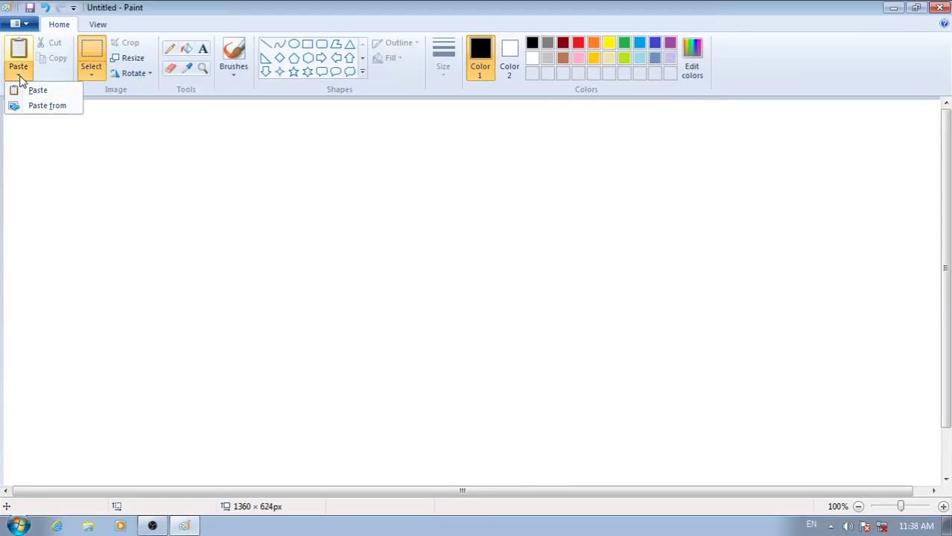
pyautogui.click(30, 105)
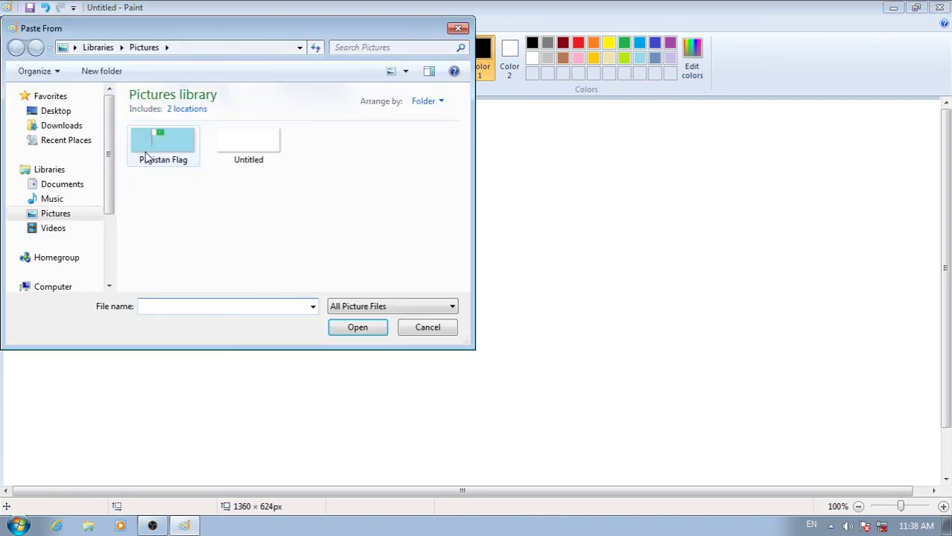
pyautogui.click(430, 328)
# Paste the picture file Pakistan Flag from the Pictures library onto the canvas
pyautogui.click(18, 78)
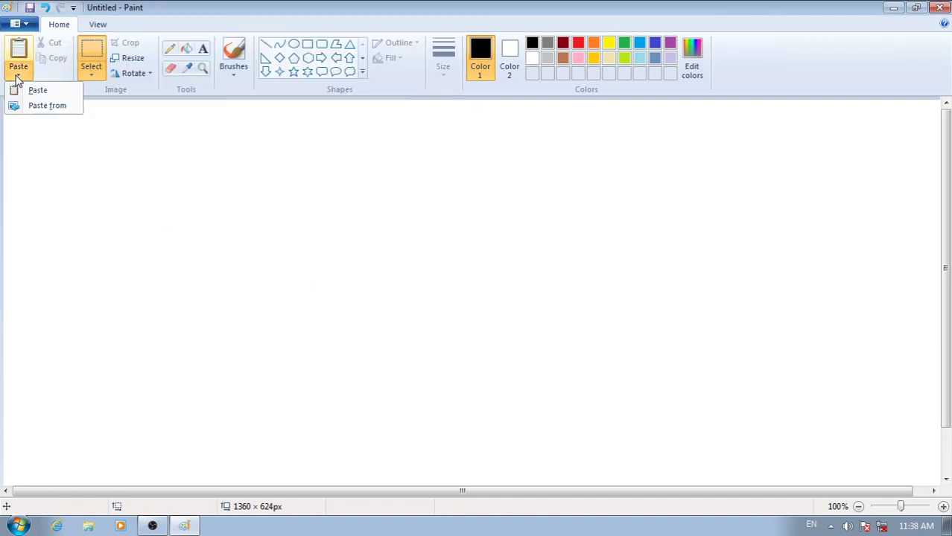
pyautogui.click(45, 105)
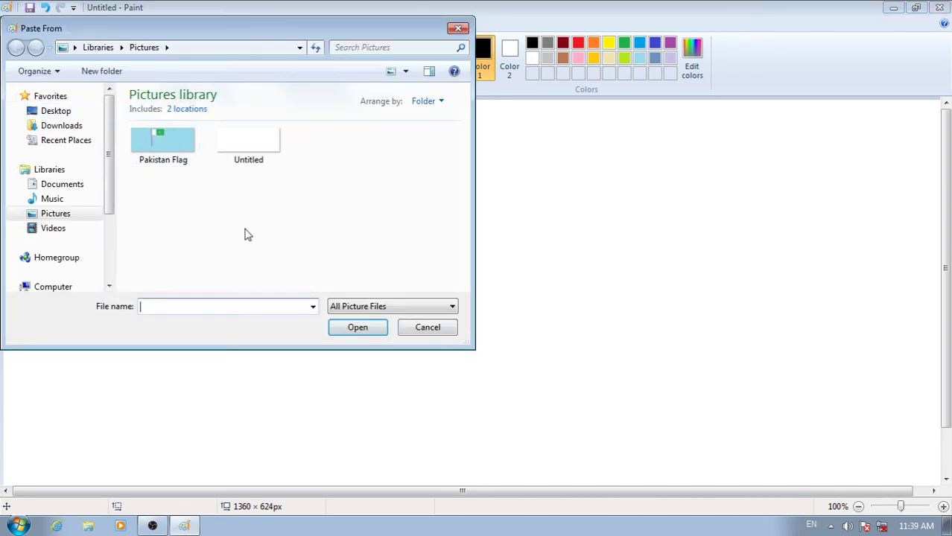
pyautogui.click(162, 164)
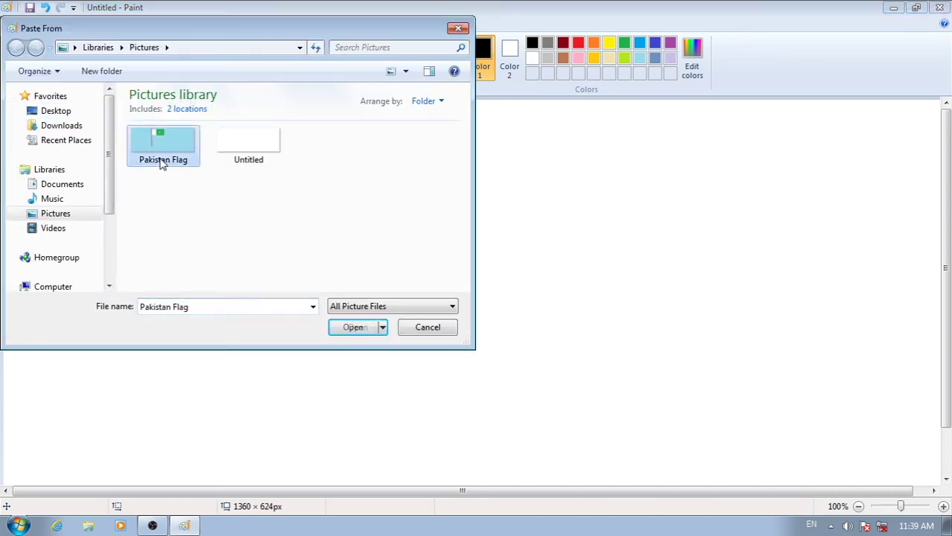
pyautogui.click(353, 331)
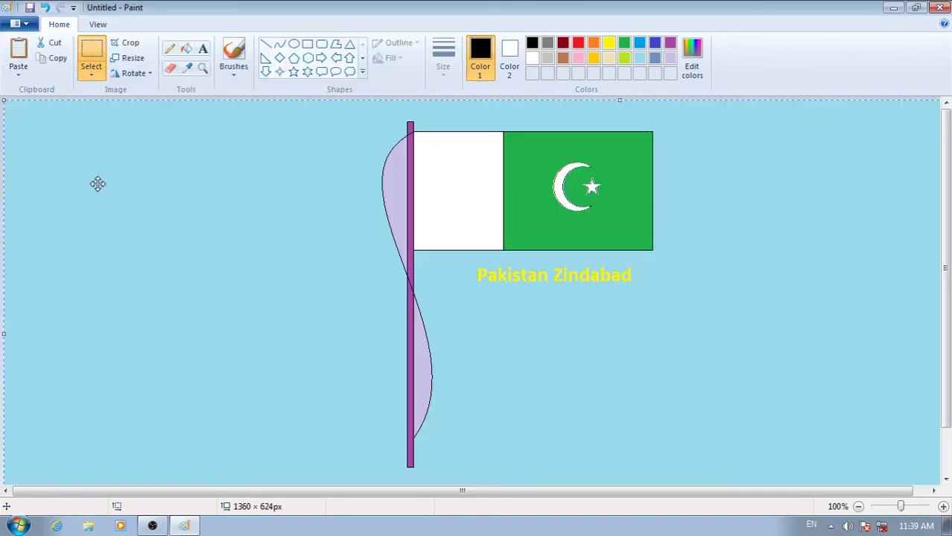
# Shrink the pasted flag picture to about 295 × 213 px and place it in the left half of the canvas
pyautogui.moveTo(95, 182); pyautogui.dragTo(125, 202)
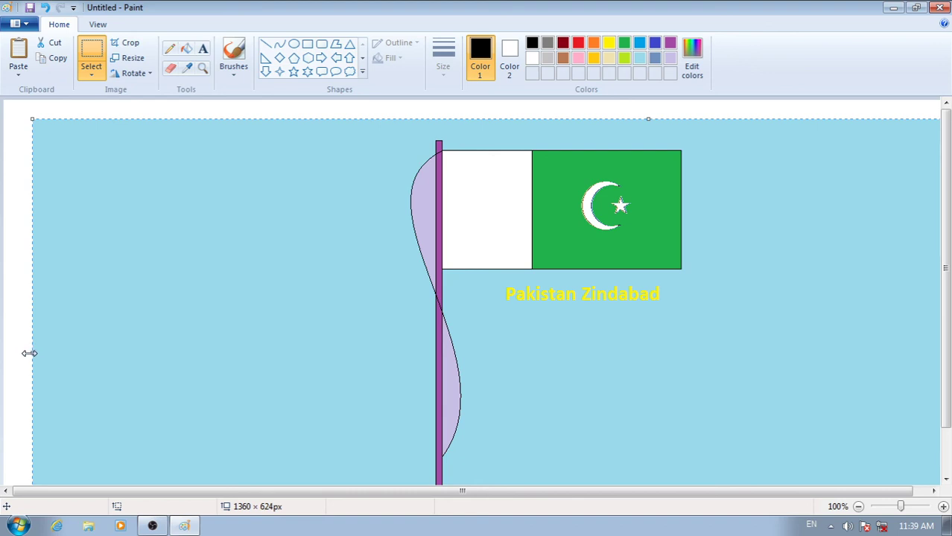
pyautogui.moveTo(29, 353); pyautogui.dragTo(601, 357)
pyautogui.moveTo(704, 310); pyautogui.dragTo(158, 314)
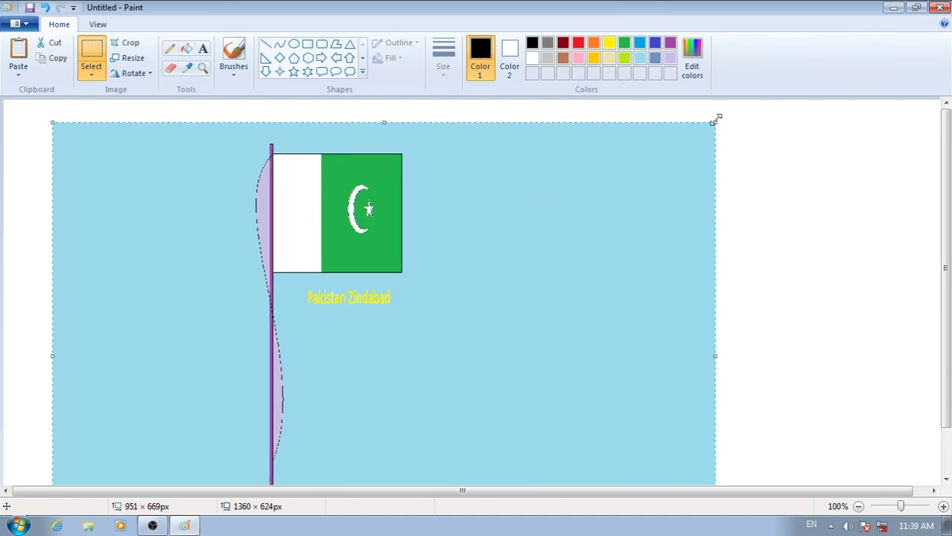
pyautogui.moveTo(713, 120); pyautogui.dragTo(413, 395)
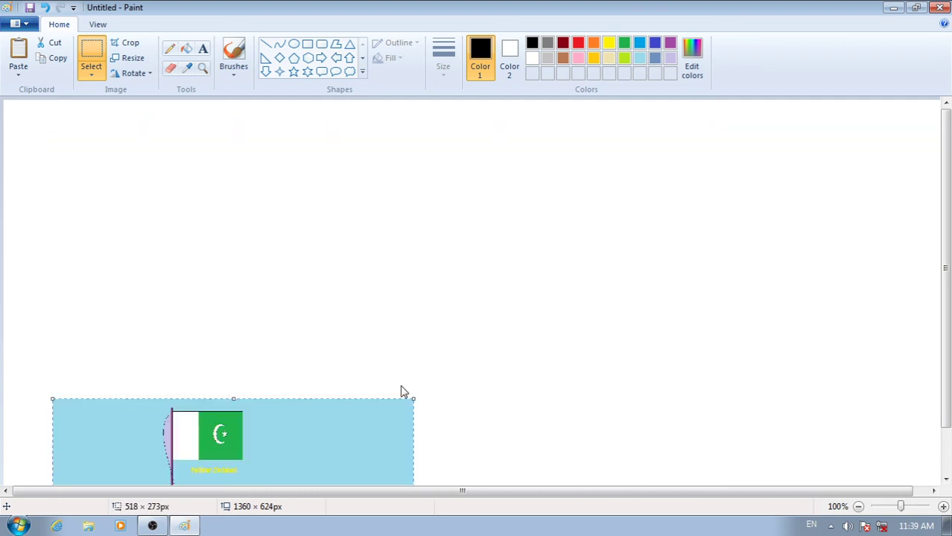
pyautogui.moveTo(319, 431); pyautogui.dragTo(419, 223)
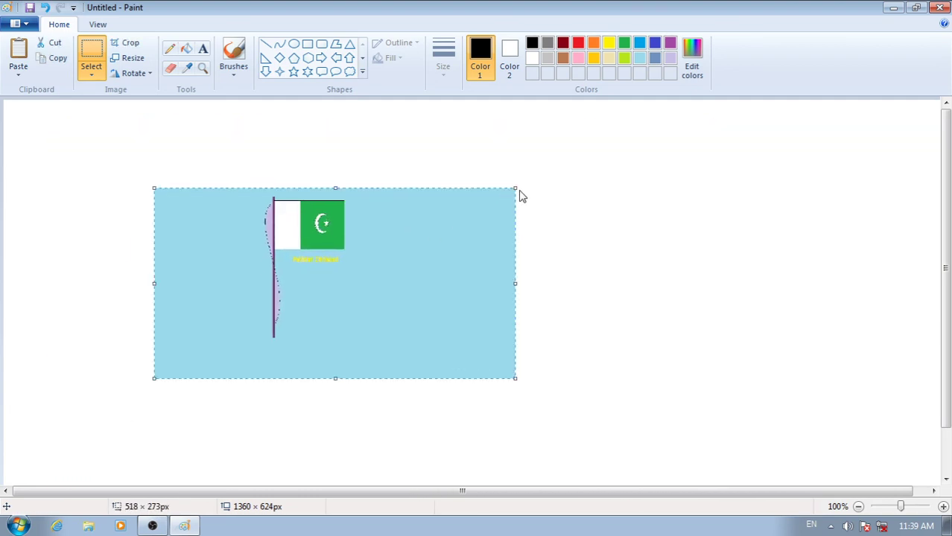
pyautogui.moveTo(516, 189); pyautogui.dragTo(362, 230)
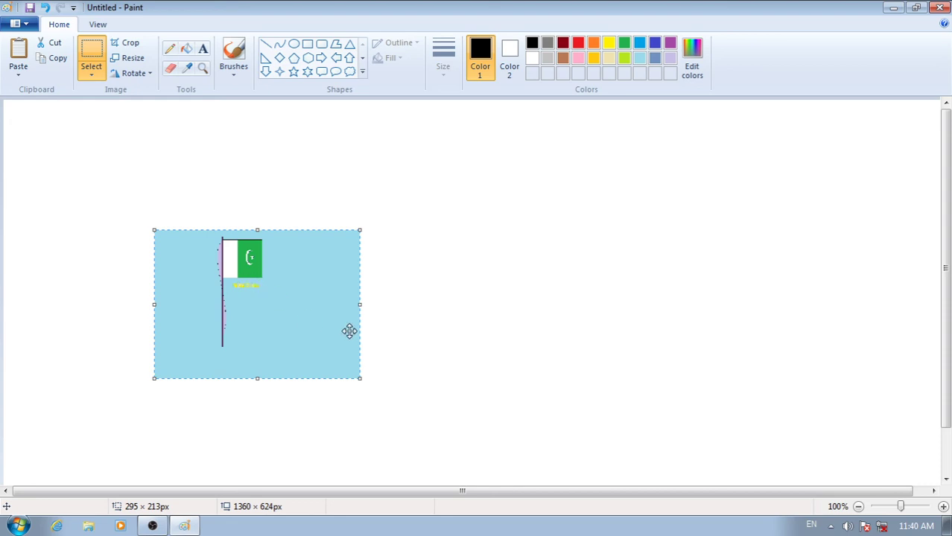
# Place a pasted copy of the small flag picture just right of the original and minimize the window
pyautogui.click(54, 67)
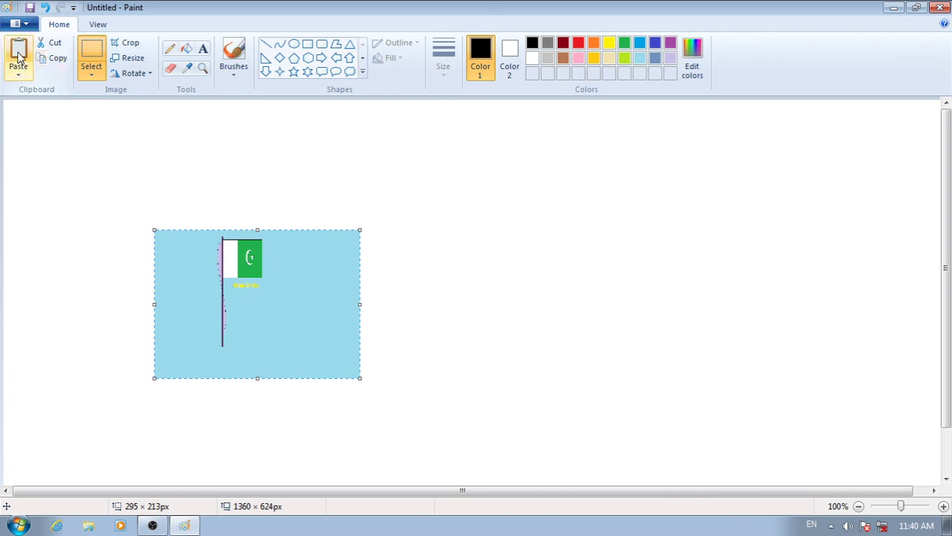
pyautogui.click(18, 56)
pyautogui.moveTo(112, 184); pyautogui.dragTo(476, 312)
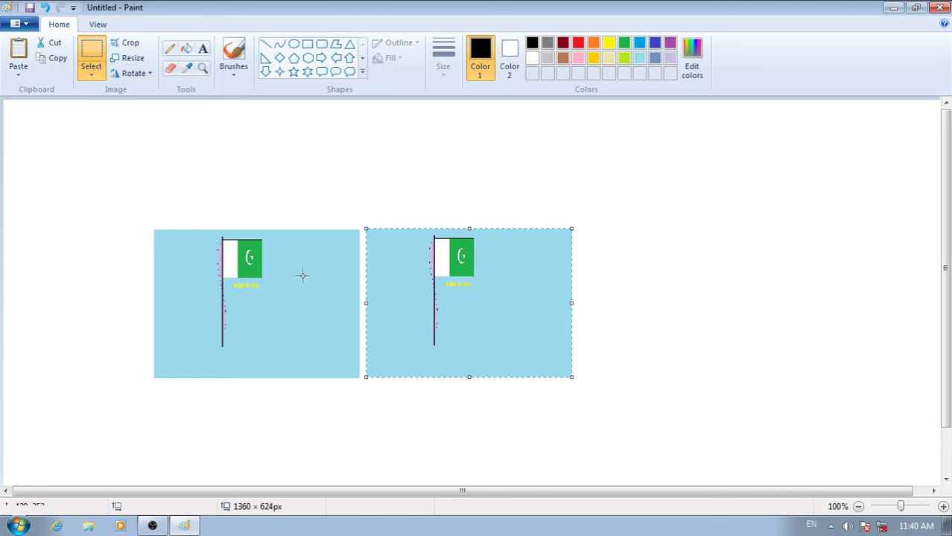
pyautogui.click(893, 7)
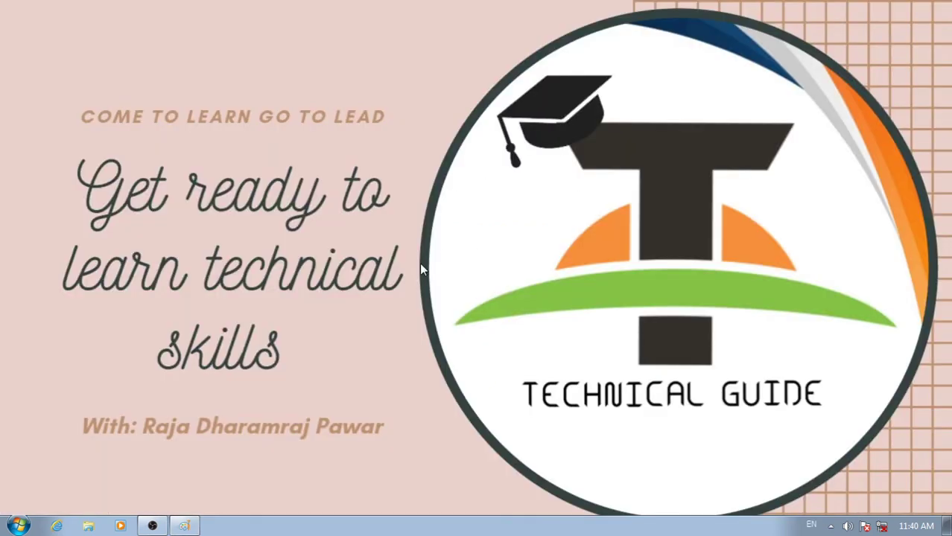